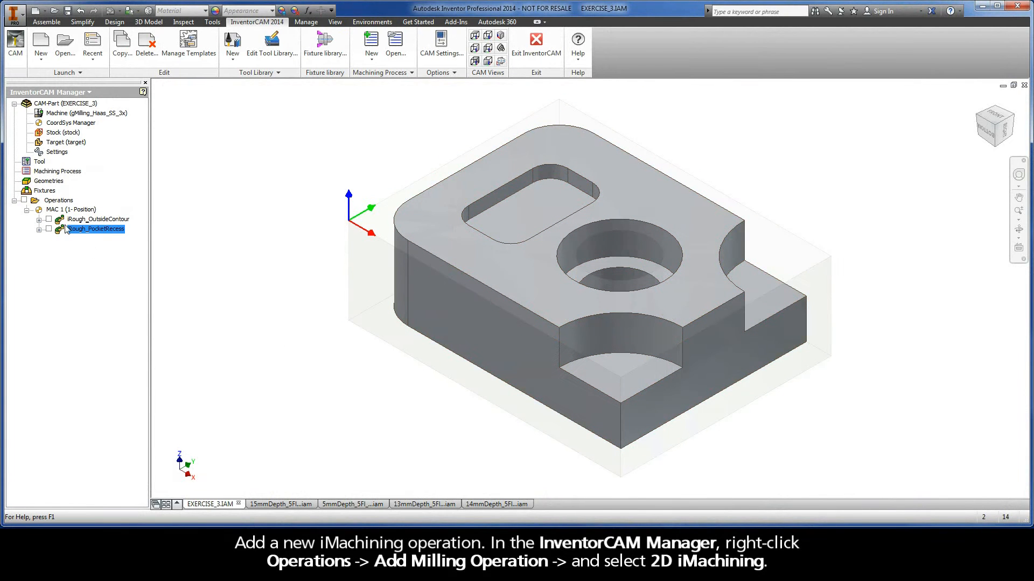
Add a 2D iMachining milling operation to the CAM-Part's operations
right_click(55, 203)
mouse_move(128, 222)
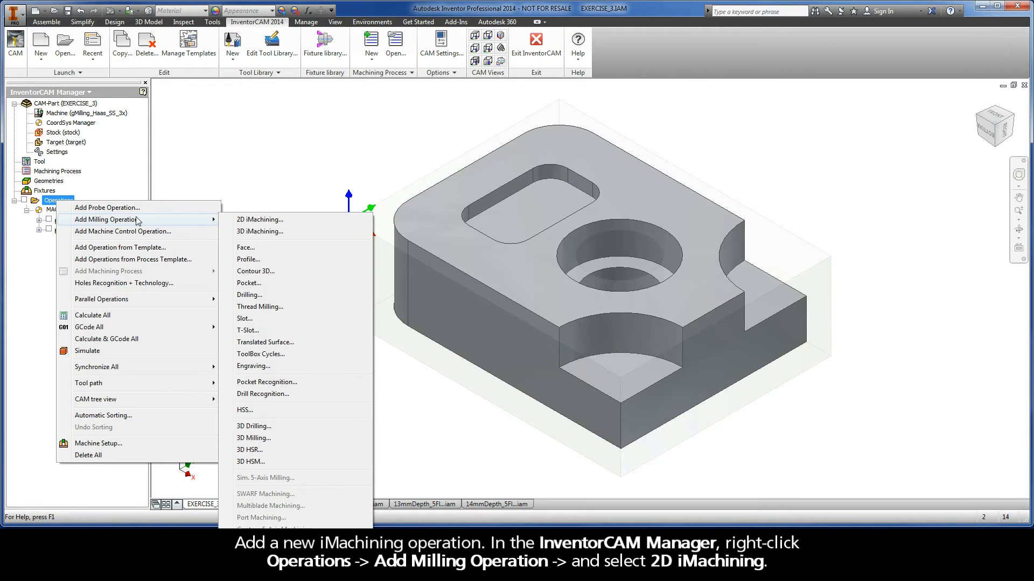
left_click(286, 219)
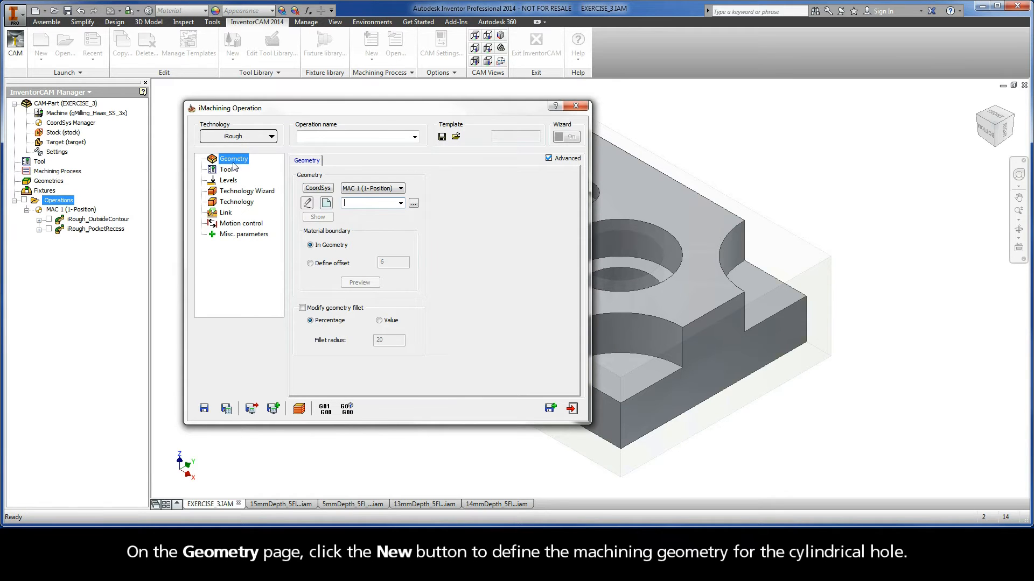
Create a new machining geometry and accept the outer top edge of the cylindrical hole recess as the first chain
left_click(326, 203)
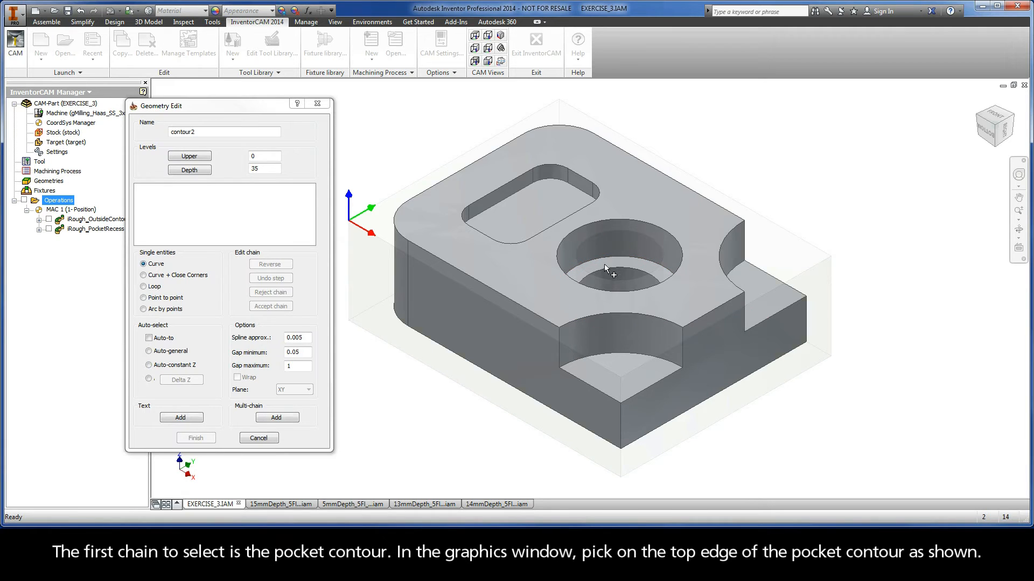
left_click(626, 295)
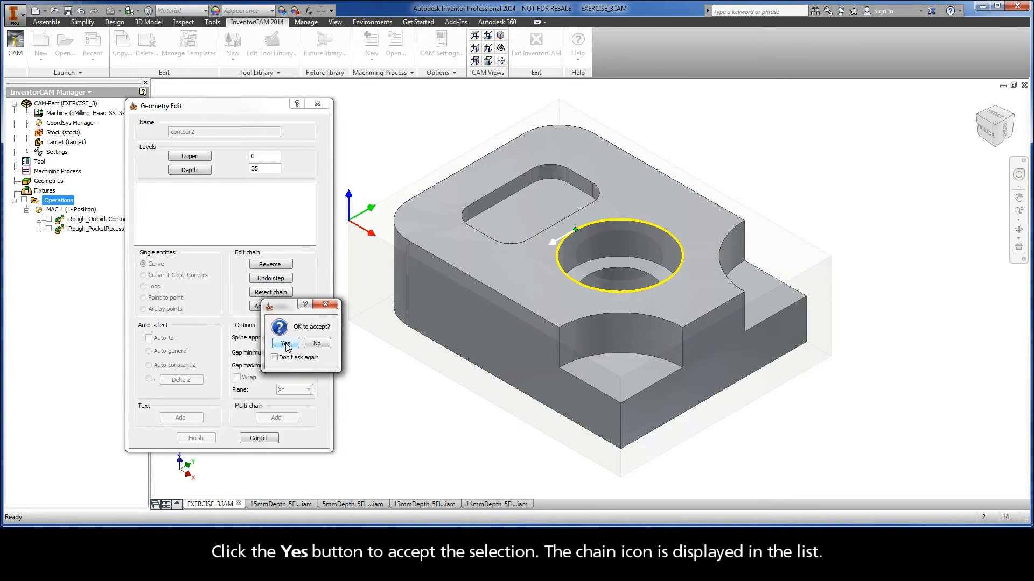
left_click(285, 344)
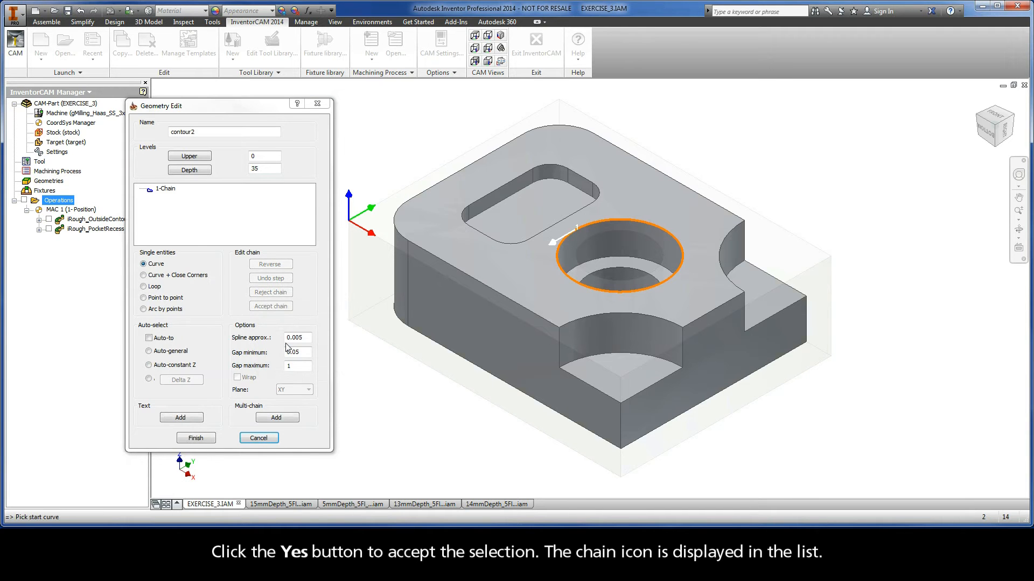
left_click(167, 192)
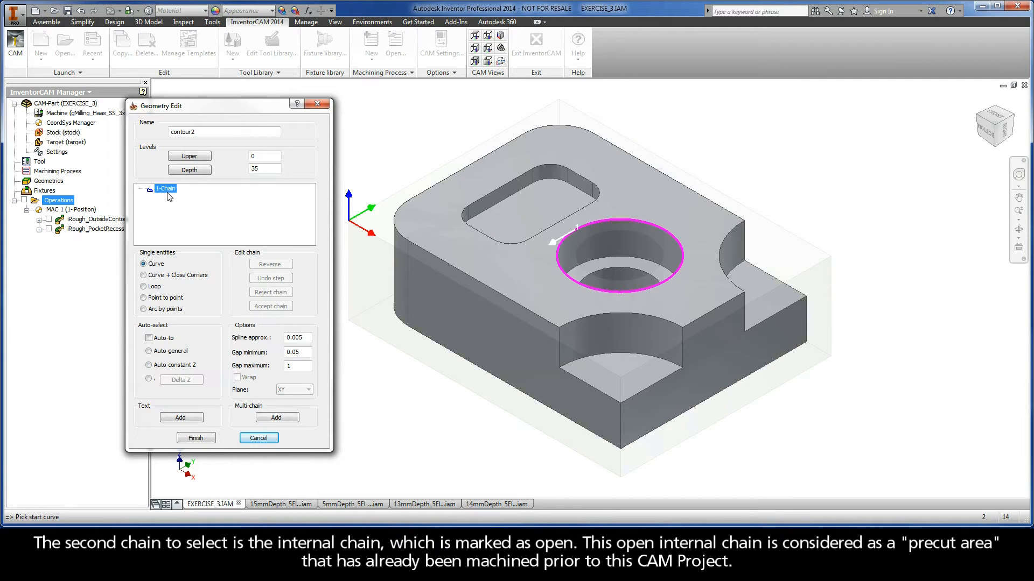
Add the hole's inner circle as the second chain, mark that chain as open, and finish the geometry
left_click(625, 279)
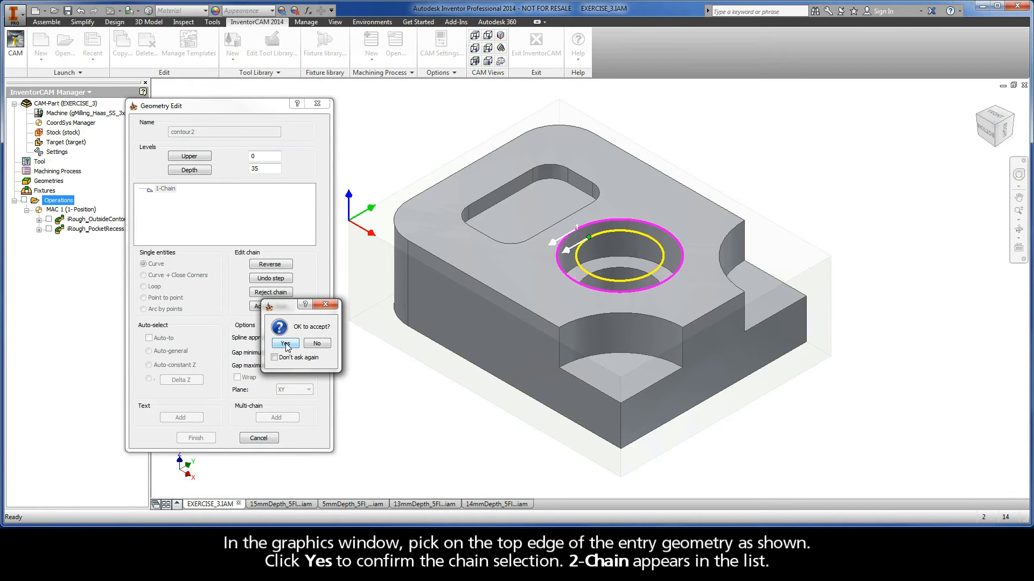
left_click(286, 344)
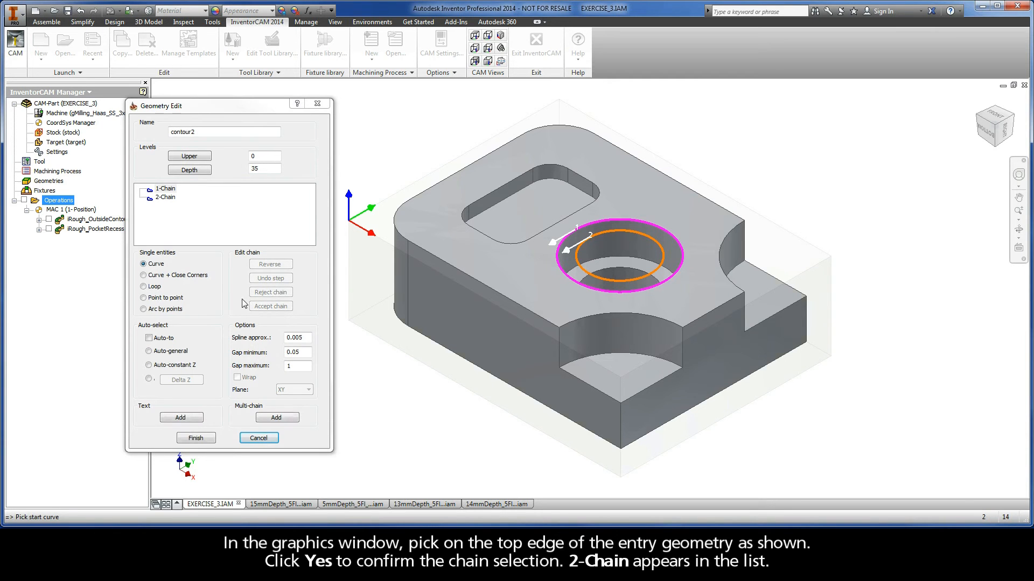
left_click(167, 199)
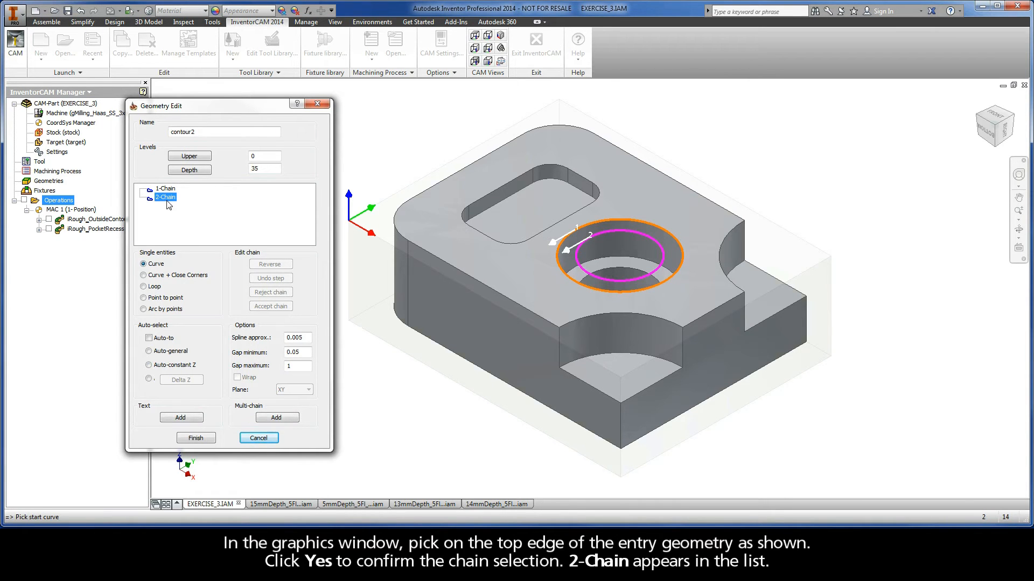
right_click(168, 201)
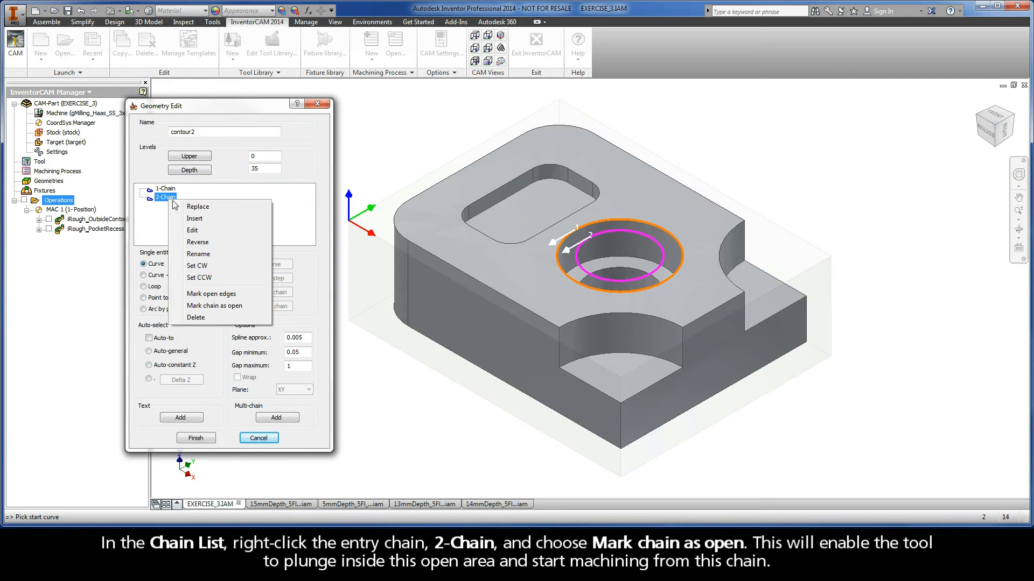
left_click(243, 310)
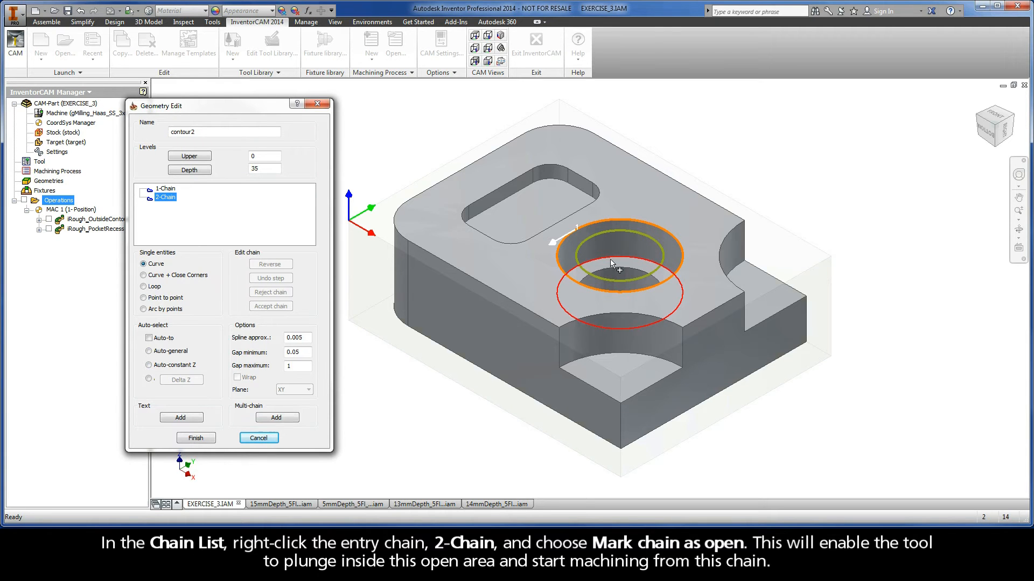
left_click(196, 439)
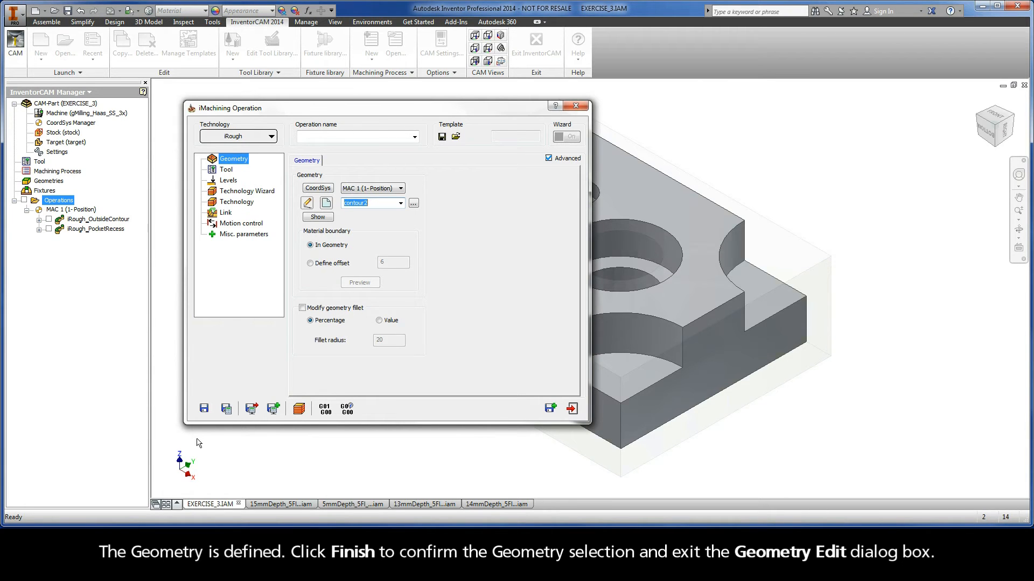
Assign the existing 12 mm diameter end mill with 24 mm cutting length to the operation
left_click(227, 170)
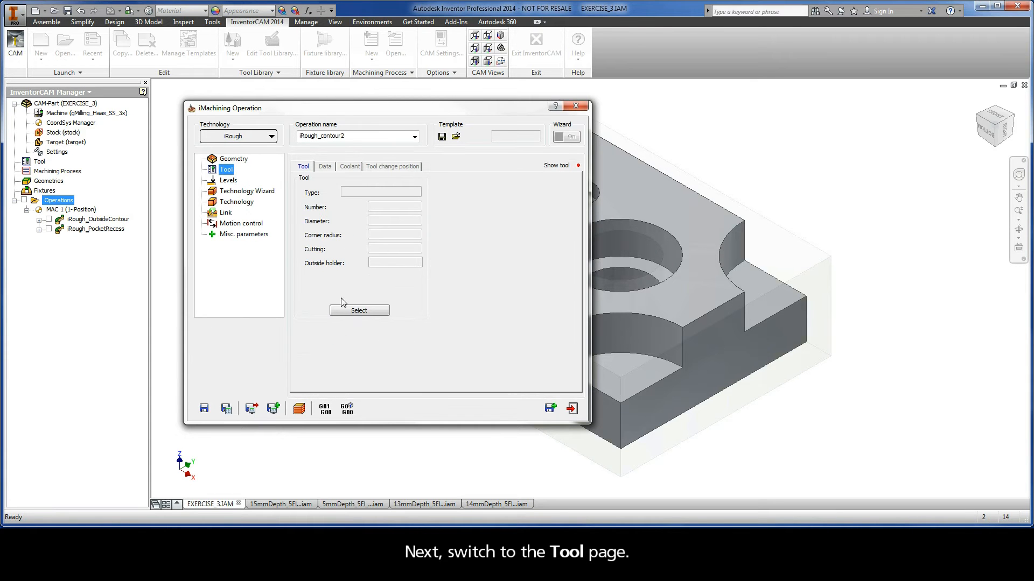
left_click(358, 311)
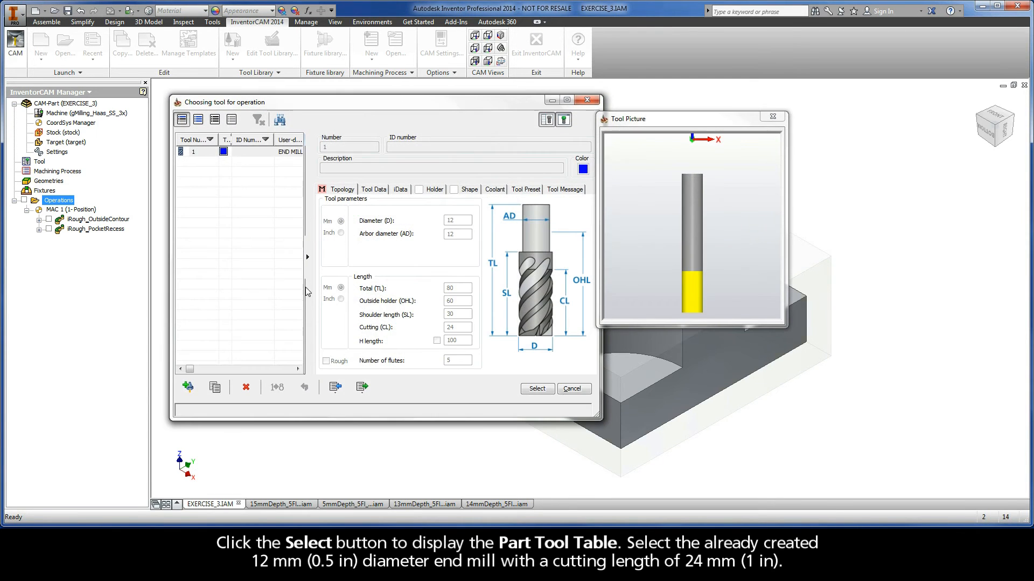
left_click(207, 155)
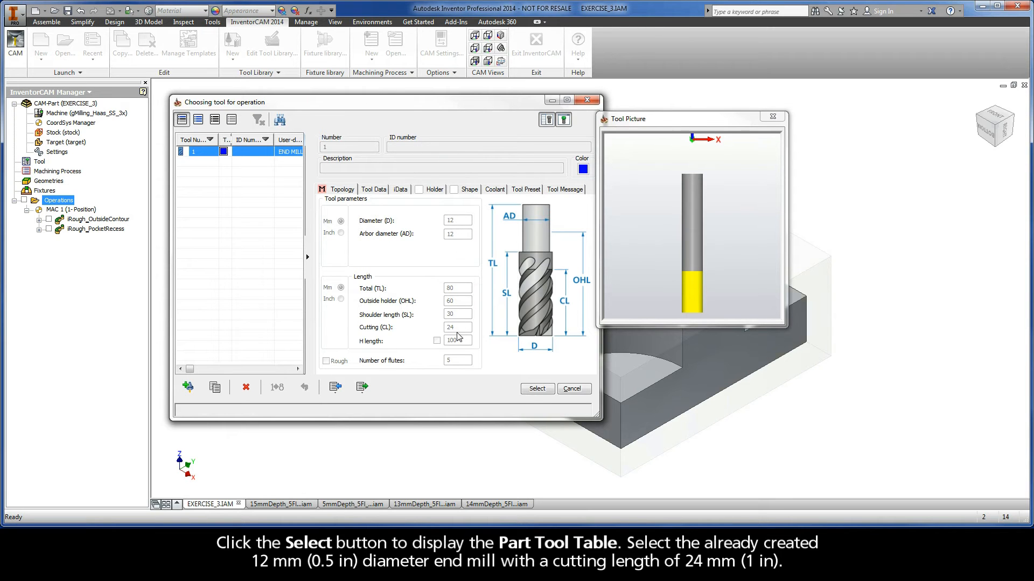
left_click(538, 391)
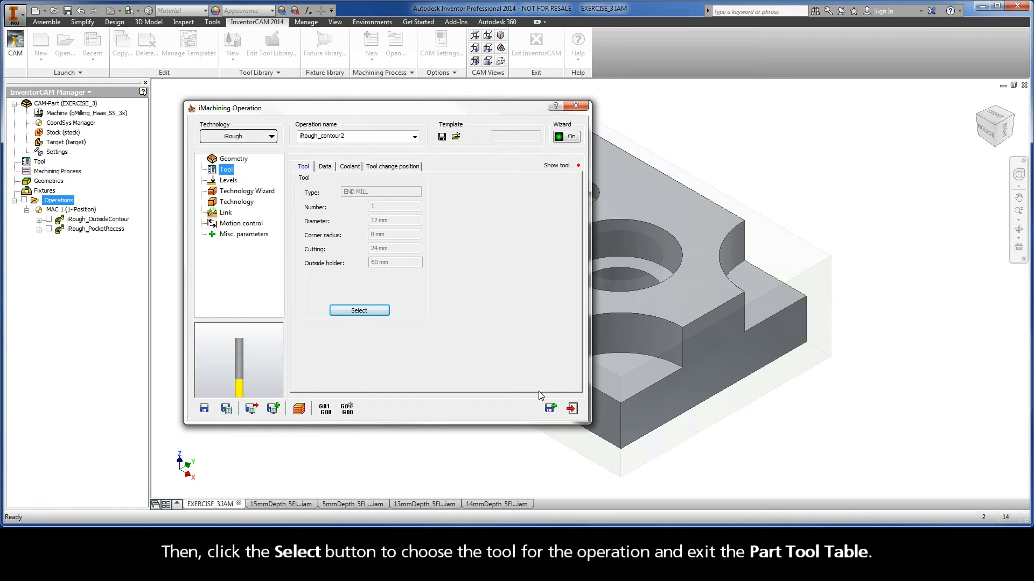
Define the operation's upper milling level by picking the top face of the target model
left_click(231, 181)
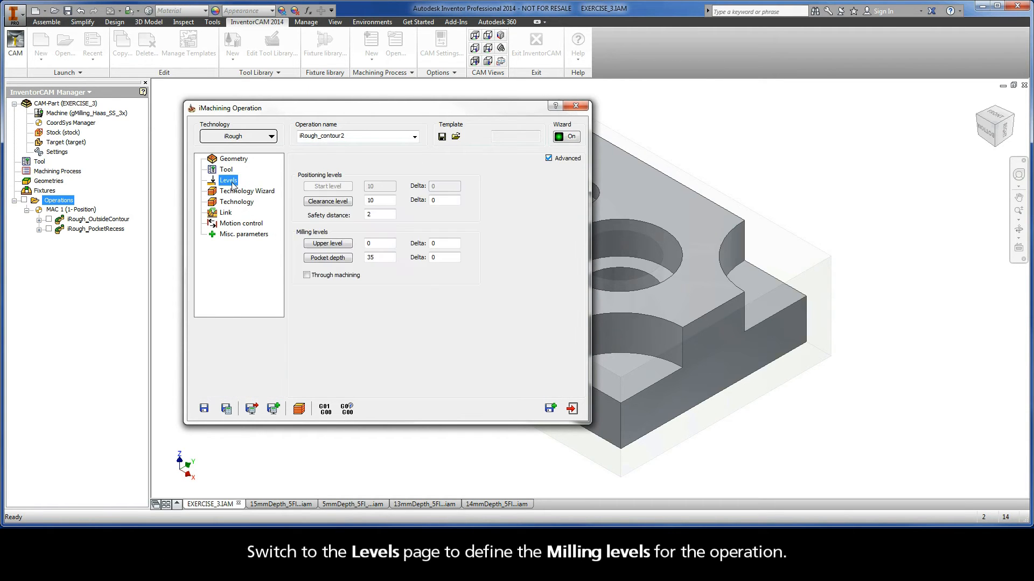
left_click(329, 246)
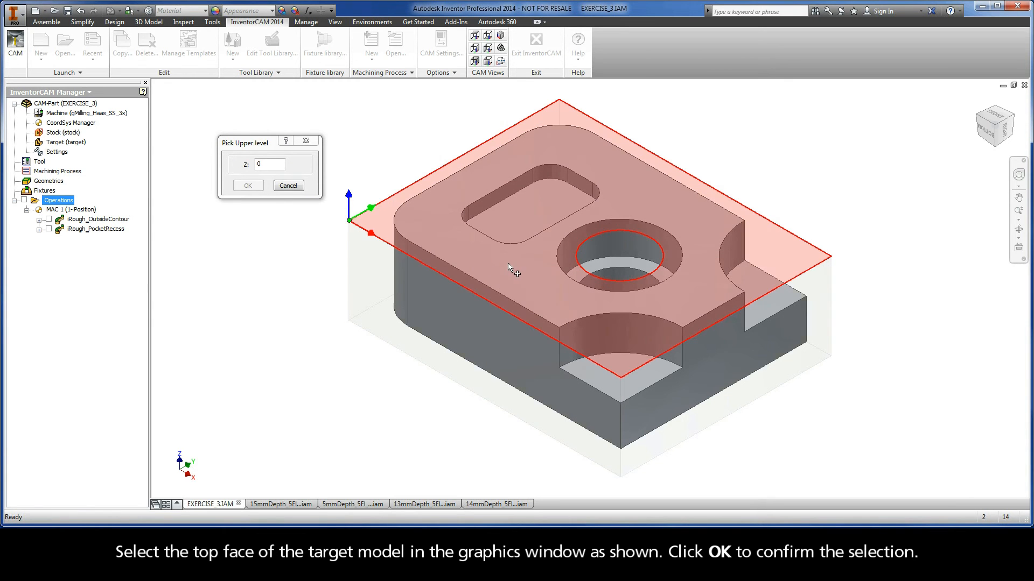
left_click(518, 269)
left_click(518, 269)
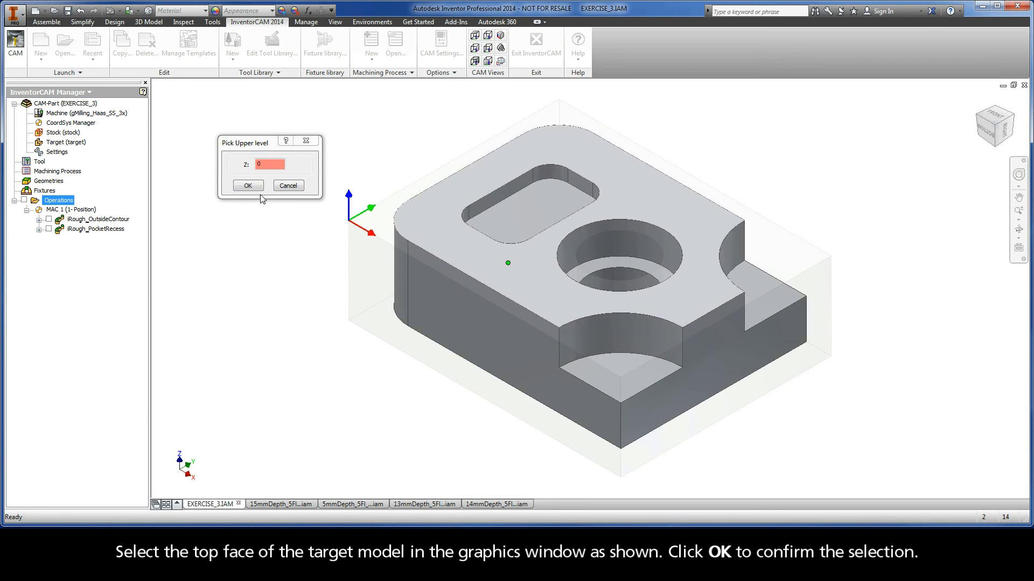
left_click(248, 186)
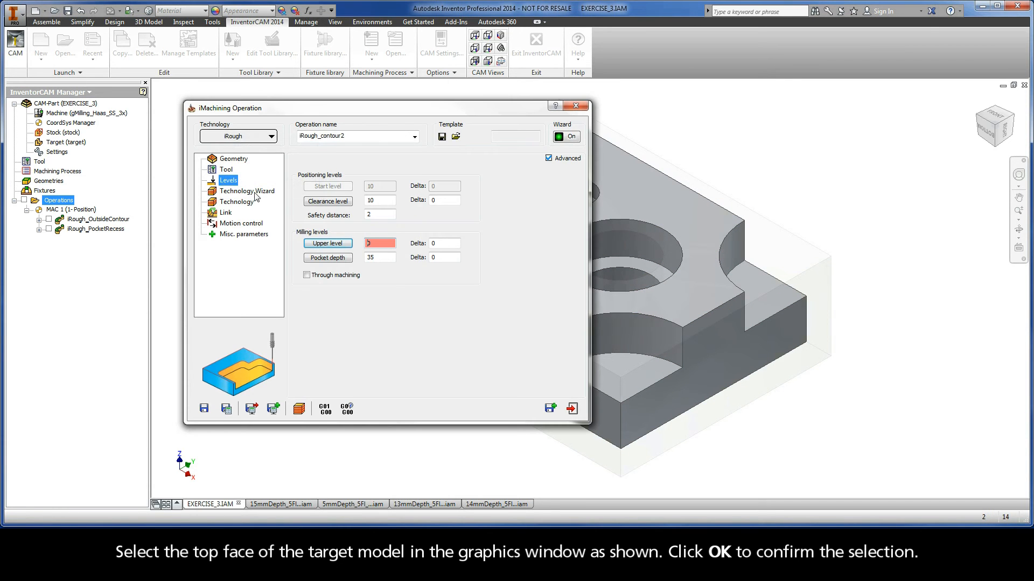
Set the pocket depth to 13 mm by picking the bottom face of the hole recess
left_click(326, 258)
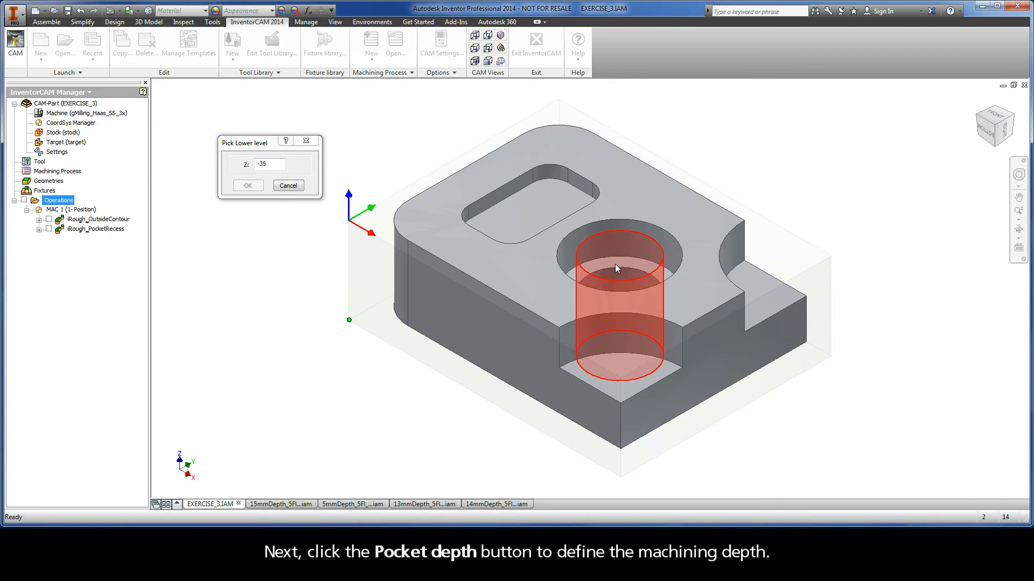
left_click(632, 271)
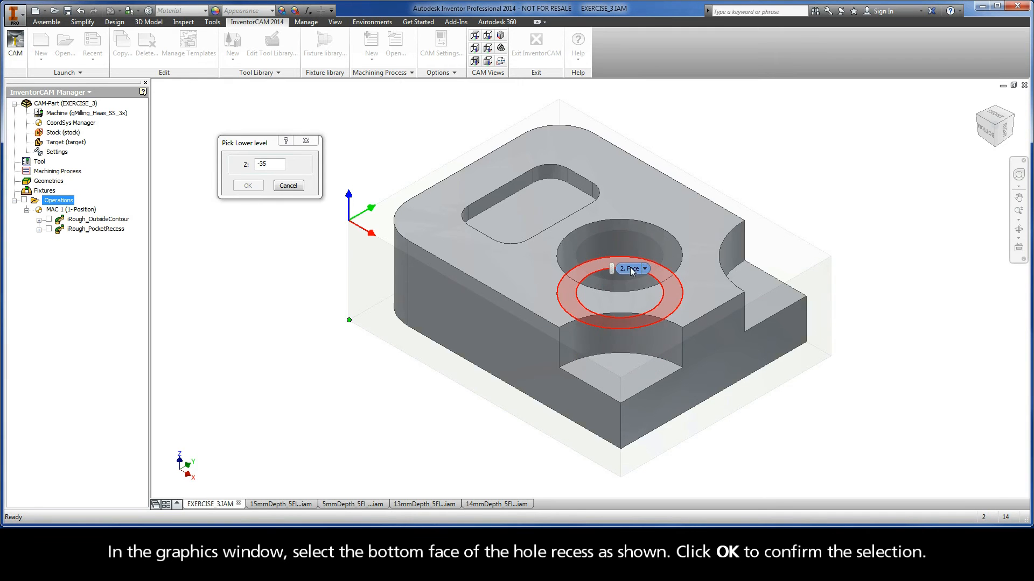
left_click(631, 270)
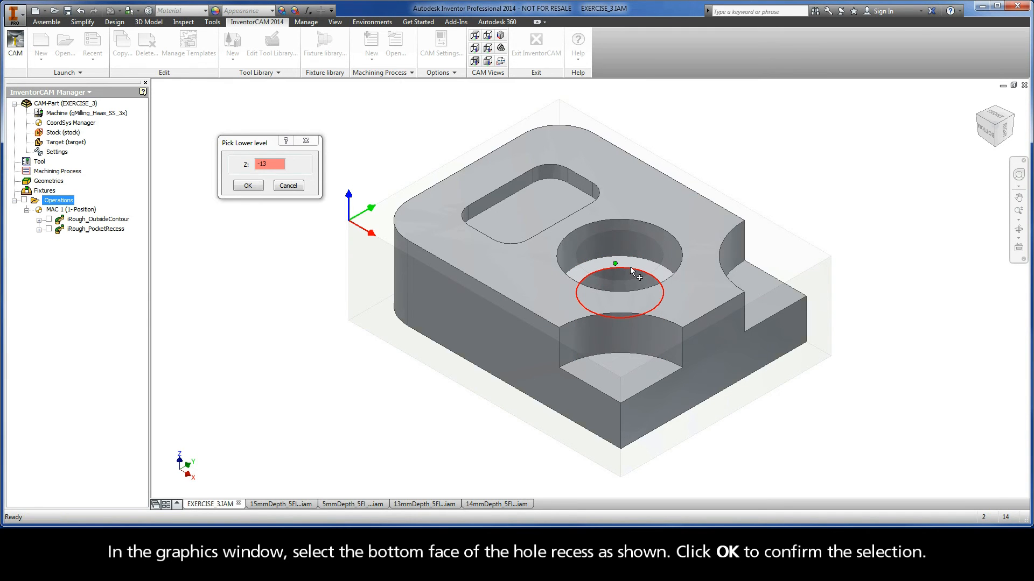
left_click(251, 188)
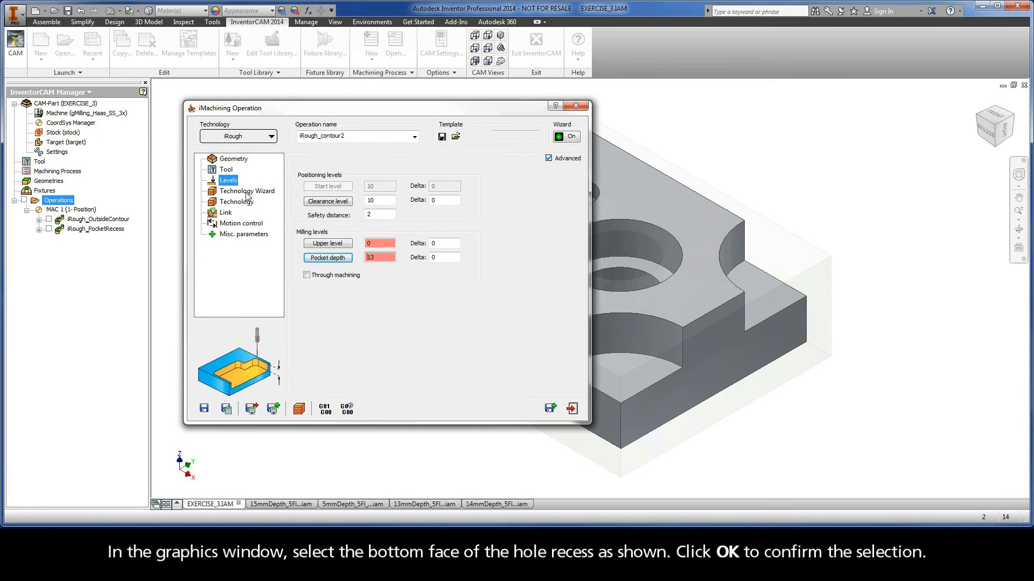
Check the wizard's cutting conditions, and in the 13 mm depth end mill assembly show the sliced tool and hide the full tool to examine contact points
left_click(246, 194)
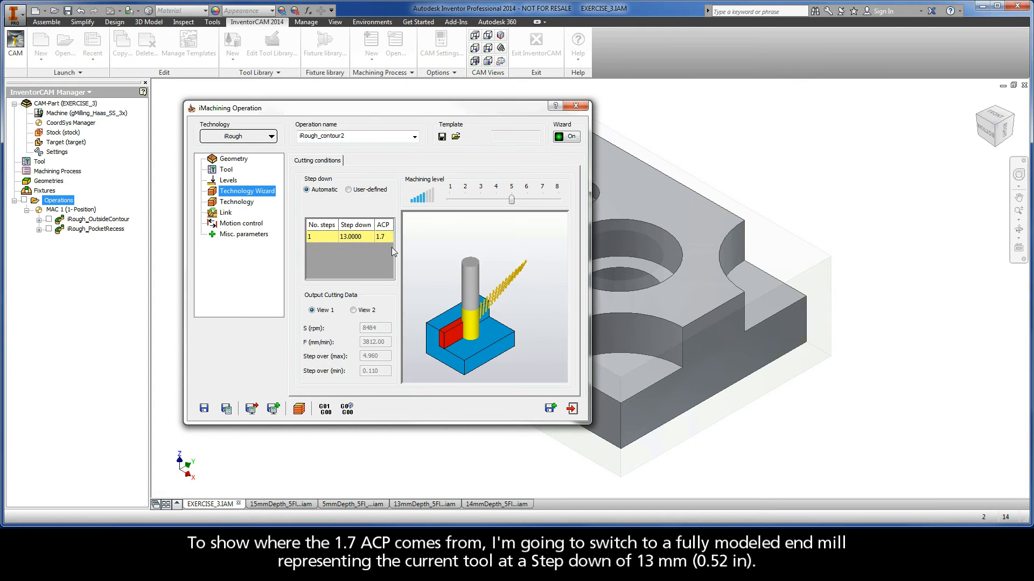
left_click(423, 505)
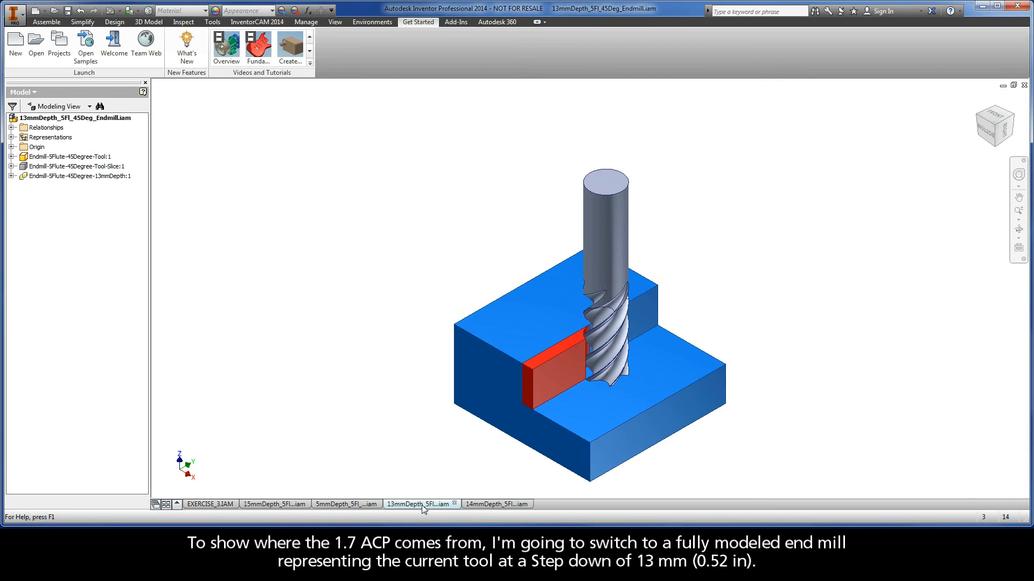
right_click(70, 167)
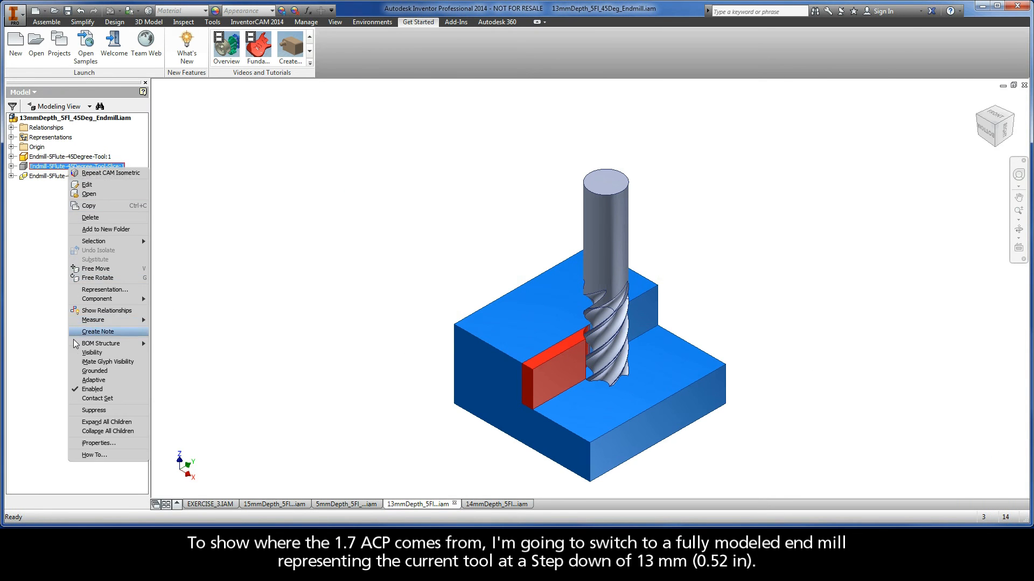
left_click(76, 353)
right_click(75, 157)
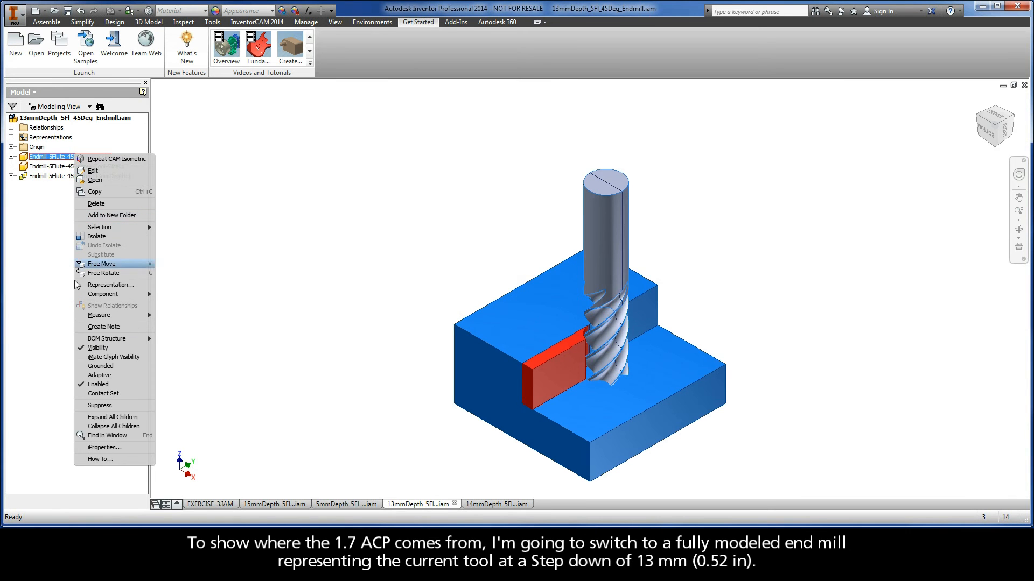
left_click(78, 353)
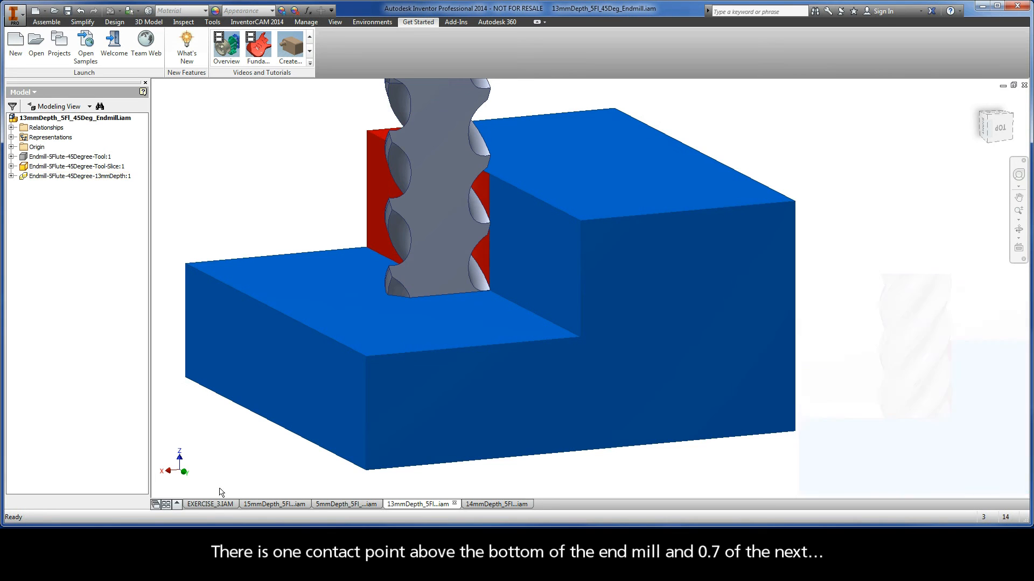
Return to EXERCISE_3.IAM and set the iMachining operation's machining level to 3
mouse_move(208, 506)
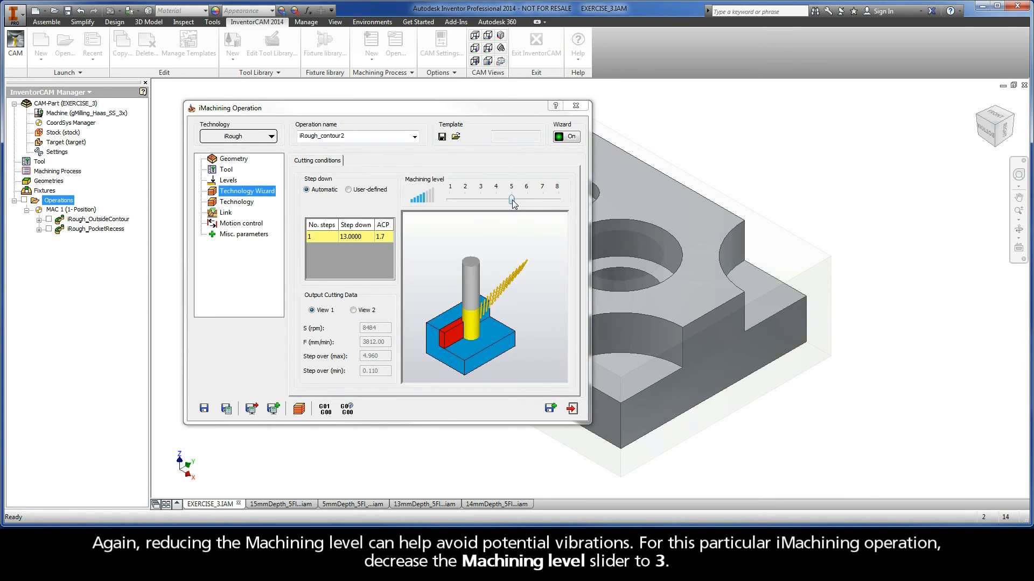
left_click_drag(512, 200, 480, 200)
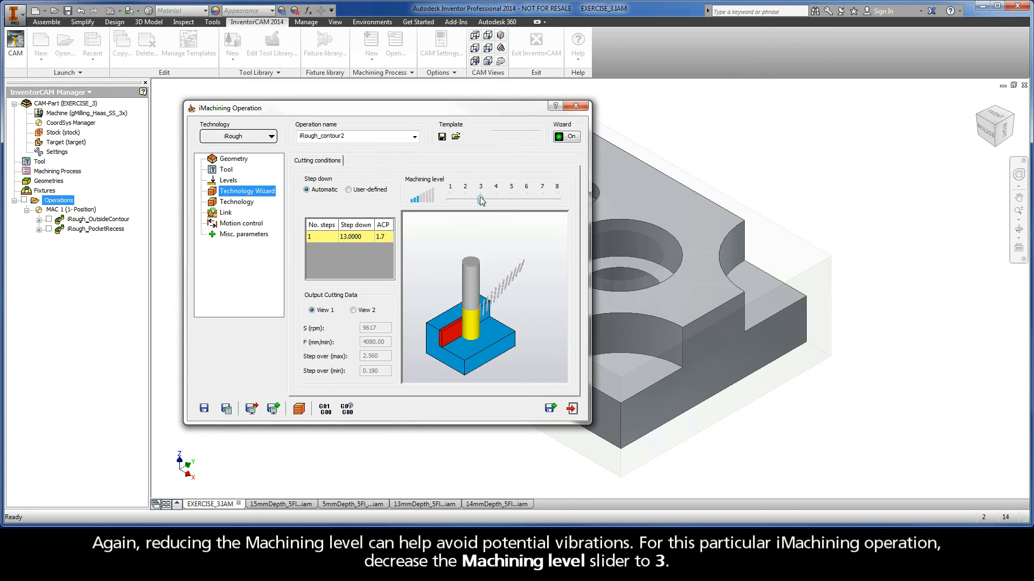
Review the operation's step down, cutting angles and wall/island offset, along with its helical entry and link settings
left_click(232, 204)
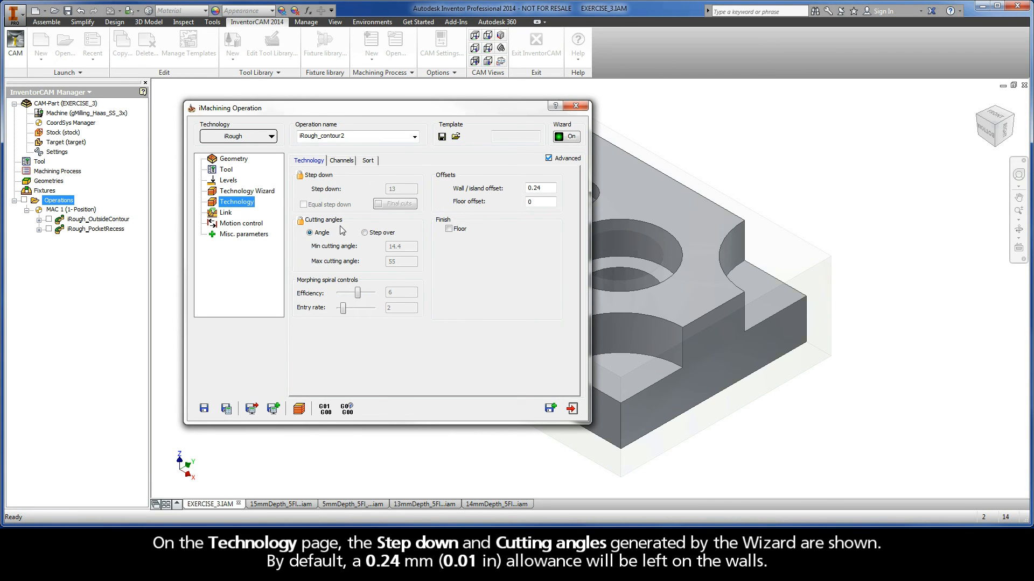
double_click(541, 188)
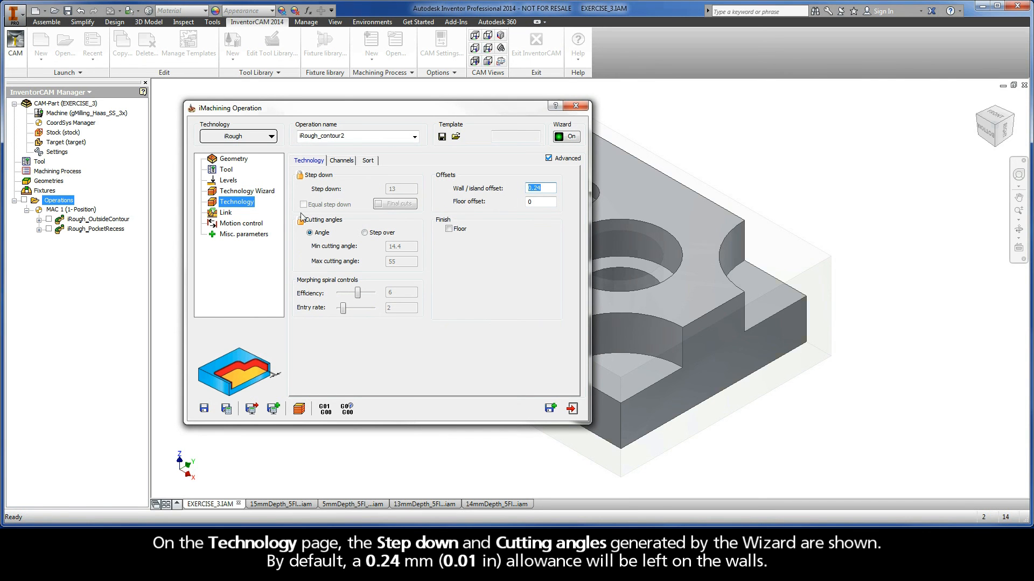
left_click(226, 215)
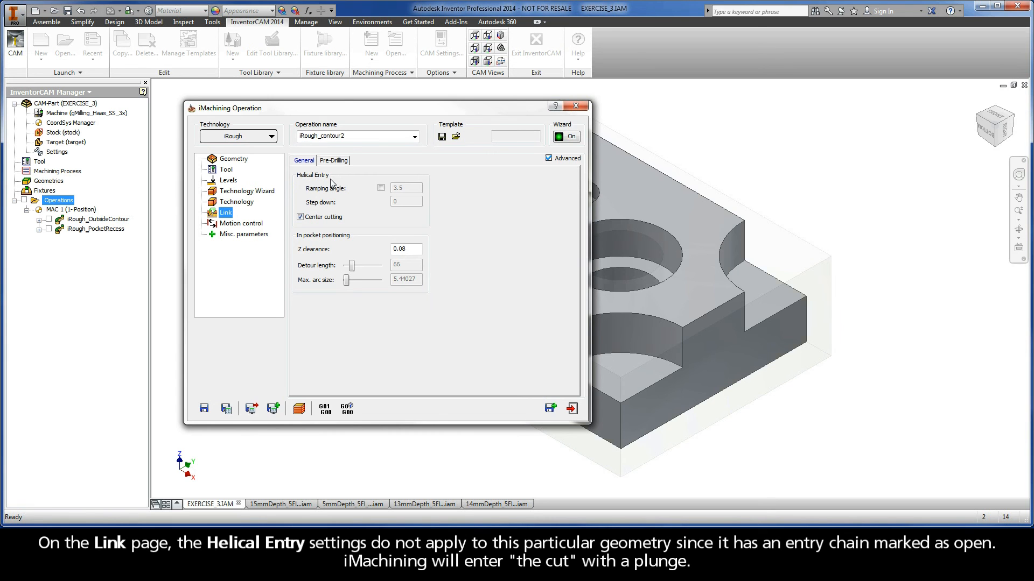
Name the operation iRough_HoleRecess, then save it and calculate its iMachining tool path
left_click_drag(355, 138, 321, 138)
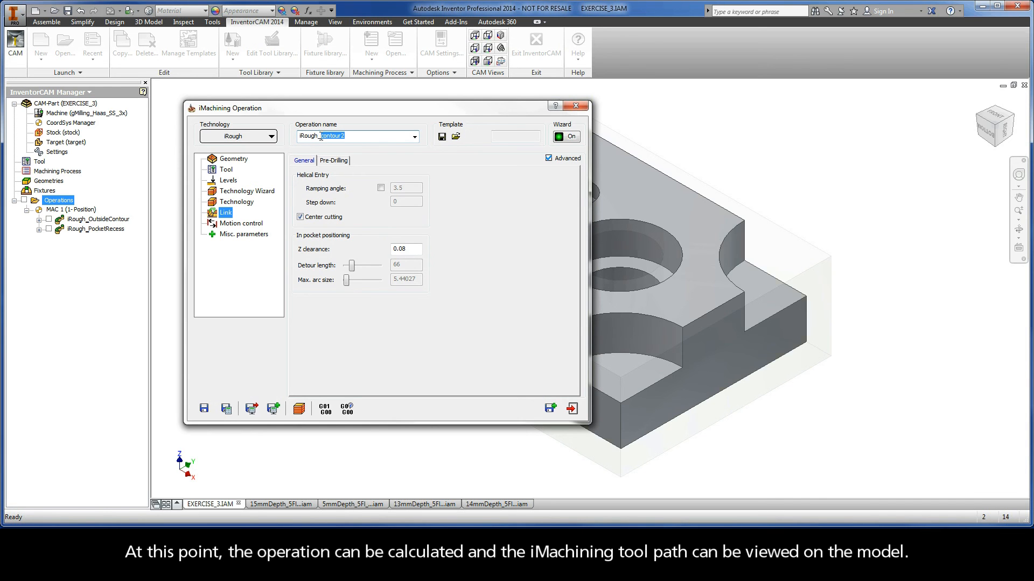
type("H")
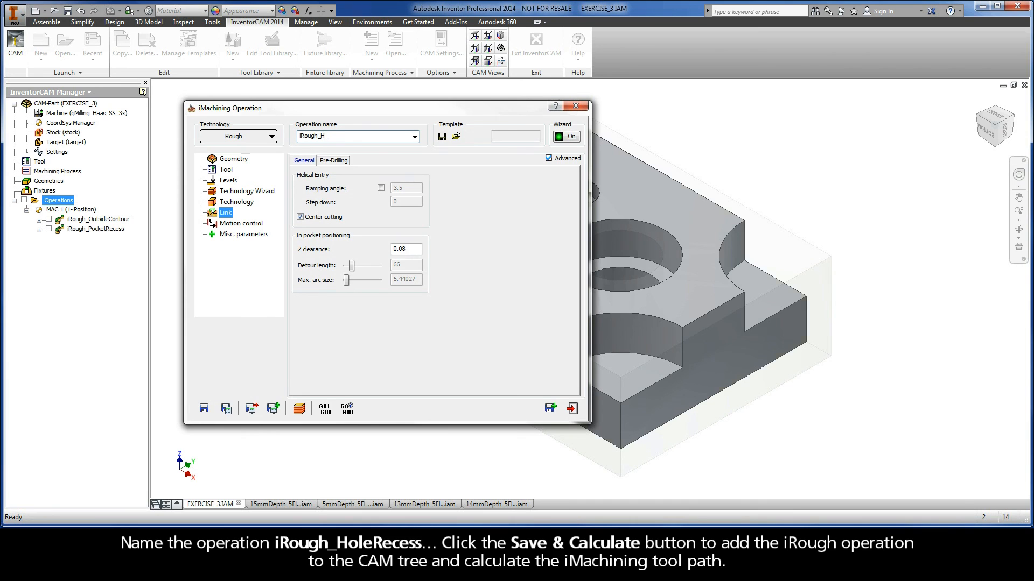
type("oleRecess")
left_click(226, 409)
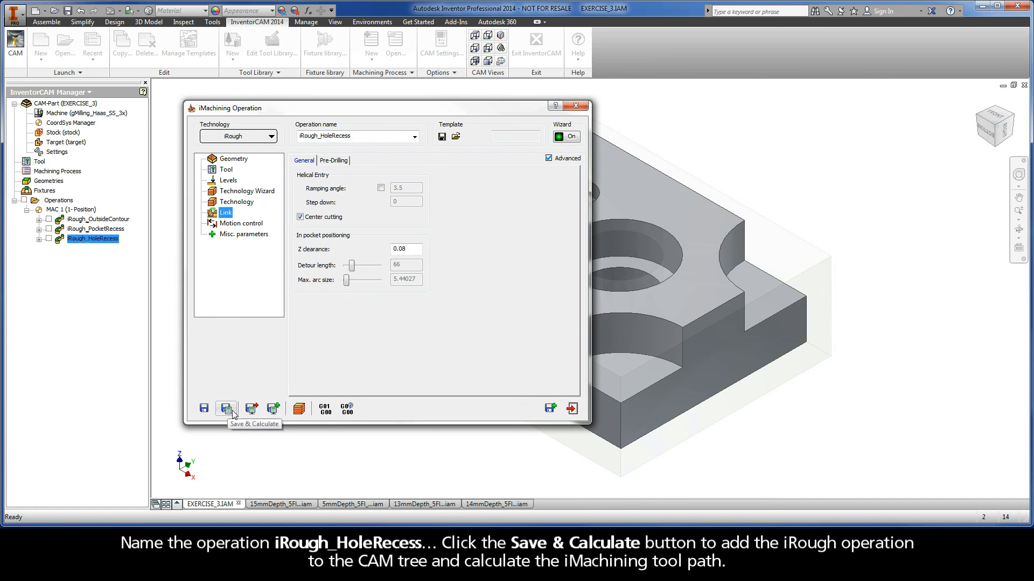
Simulate the hole recess tool path on the model in Host CAD mode, and close the simulation and the iMachining operation
left_click(299, 412)
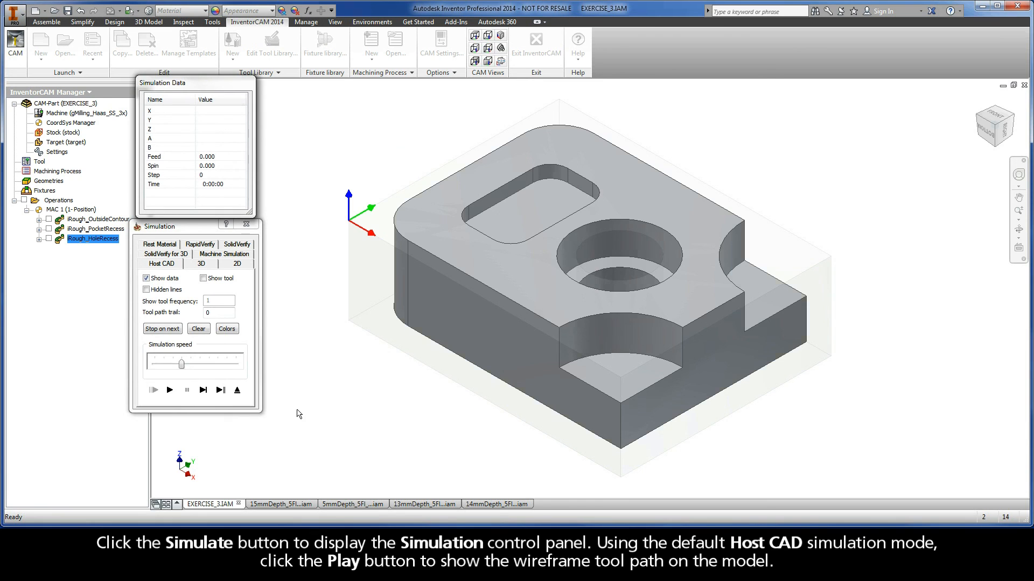
left_click(169, 390)
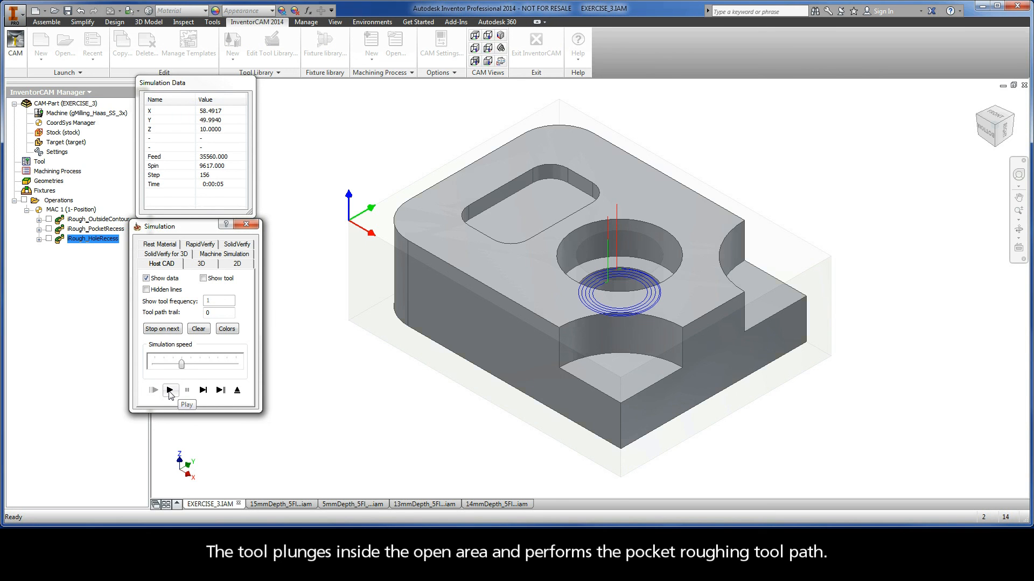
left_click(237, 392)
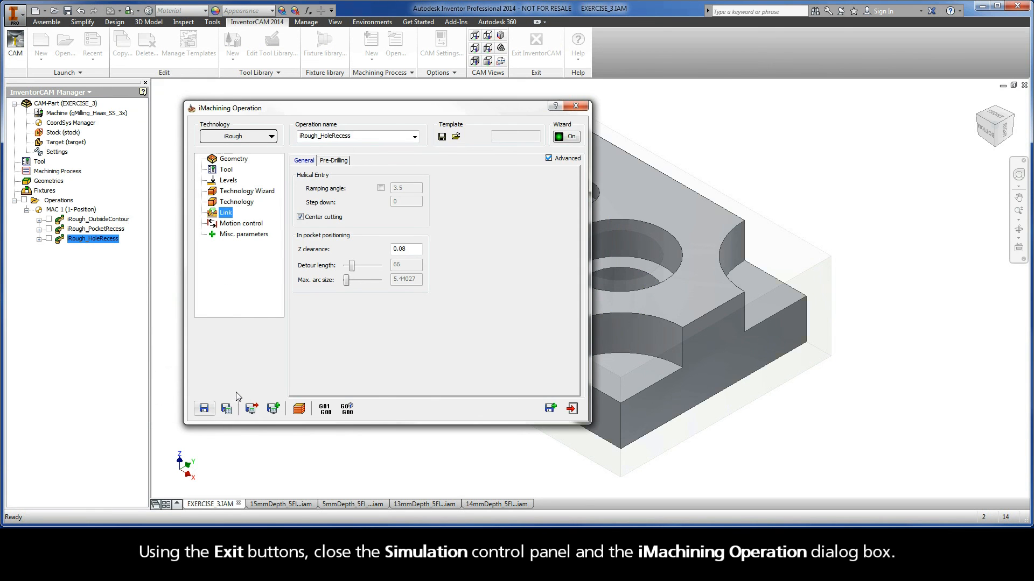
left_click(572, 408)
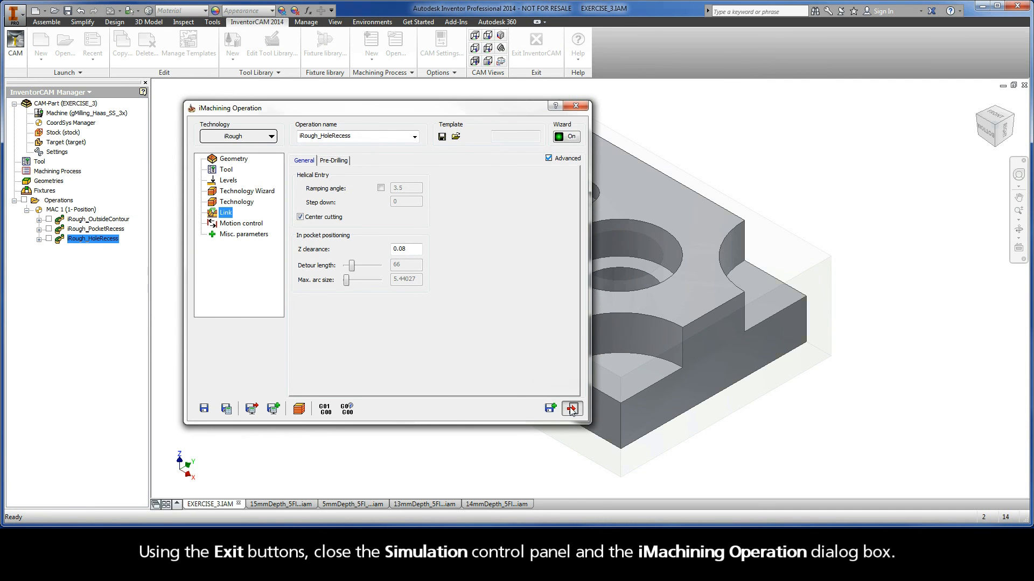